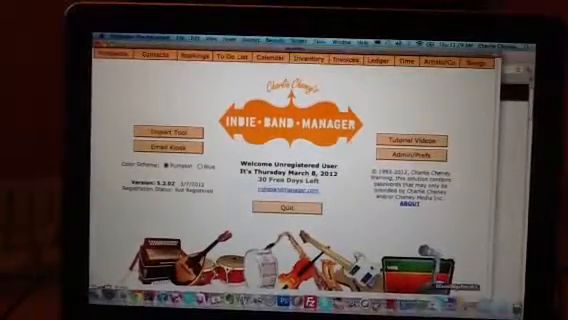
pyautogui.click(199, 165)
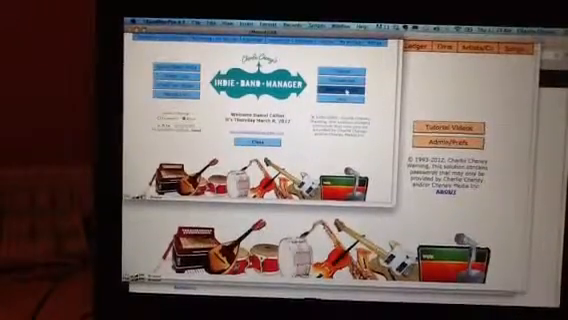
pyautogui.click(345, 92)
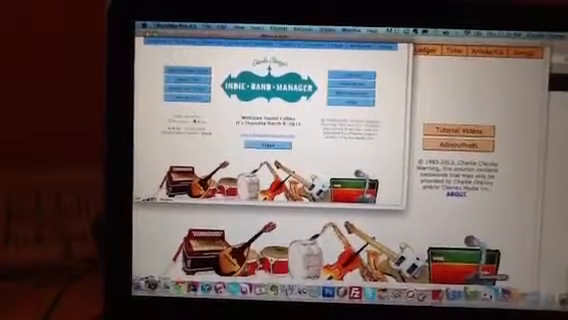
# - Open the old version's Admin/Prefs screen showing the Export to Ver. 5.x zfiles options
pyautogui.click(267, 144)
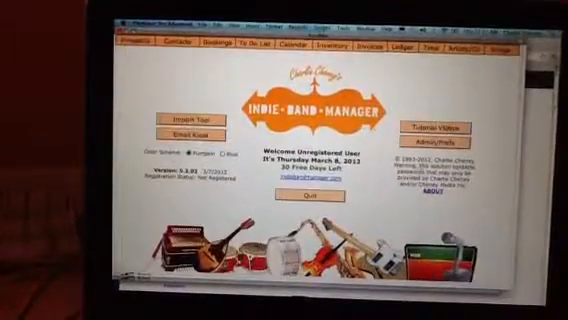
# - Open the new version's Admin/Prefs screen listing version details and import/export options
pyautogui.click(430, 143)
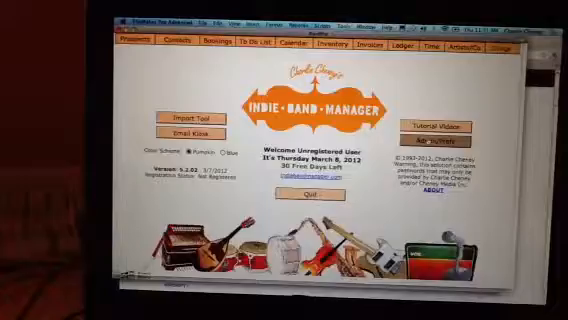